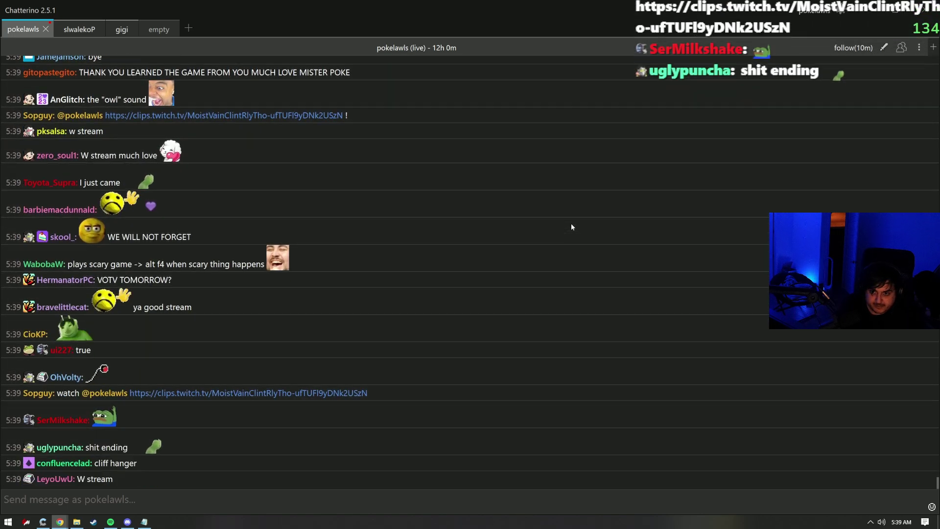
pyautogui.scroll(3, 297, 405)
# - Reopen the PUSSC clip from chat and set its playback speed back to Normal
pyautogui.click(298, 420)
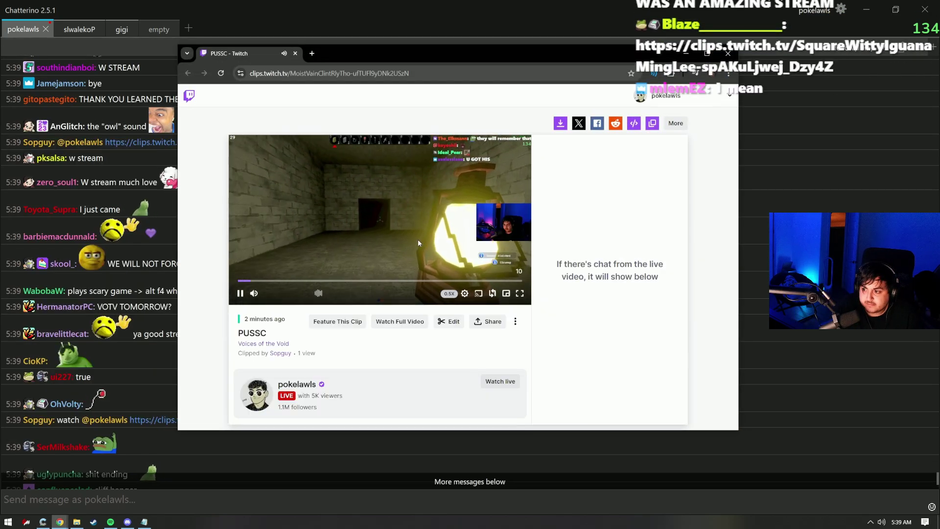
pyautogui.click(465, 293)
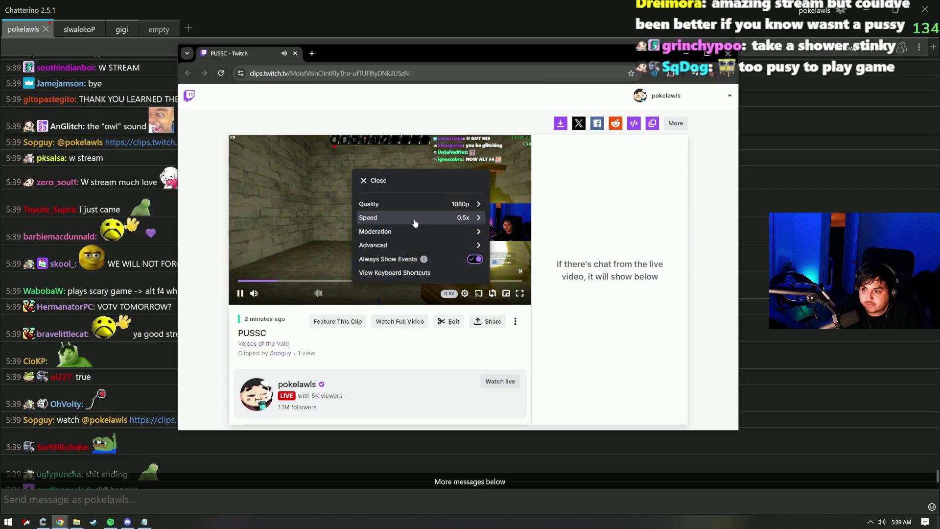
pyautogui.click(378, 216)
pyautogui.click(368, 239)
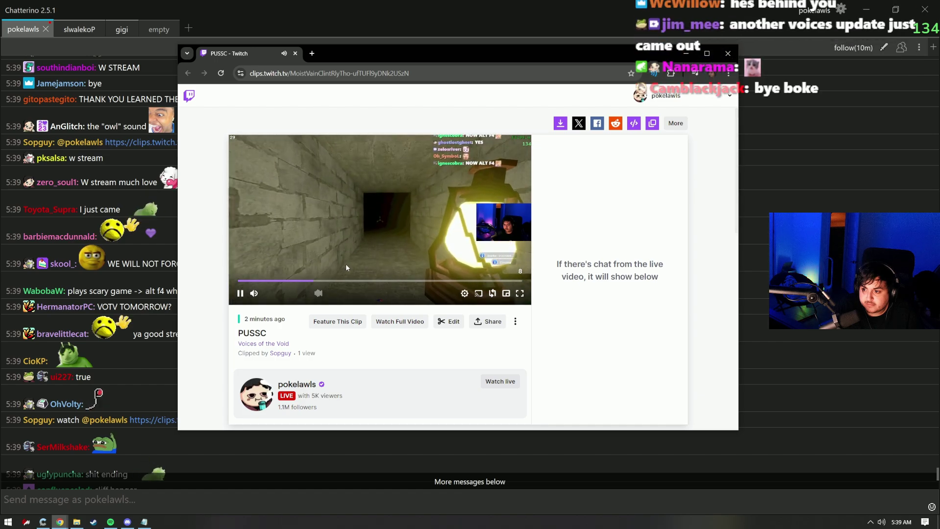
# - Scrub to the clip's game scene, close the clip window, and open Sopguy's clip link
pyautogui.click(415, 281)
pyautogui.click(386, 282)
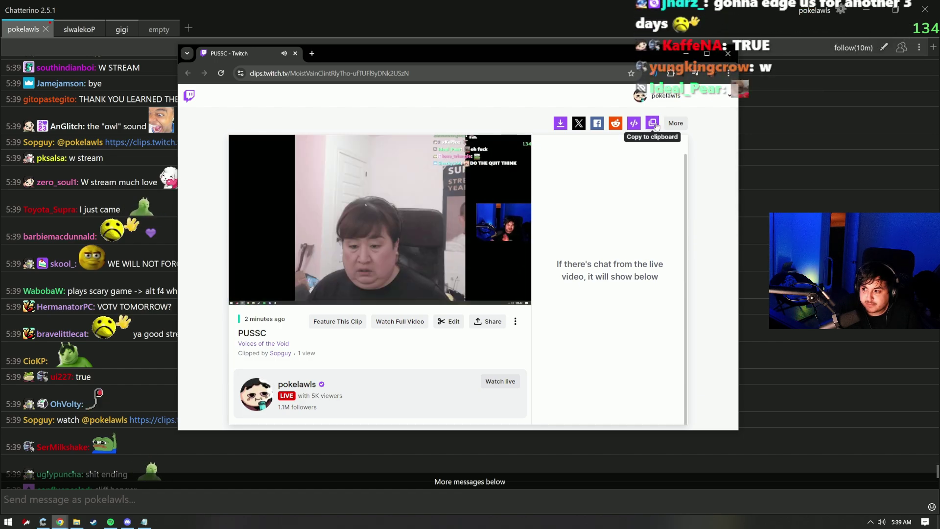
pyautogui.hotkey('ctrl', 'w')
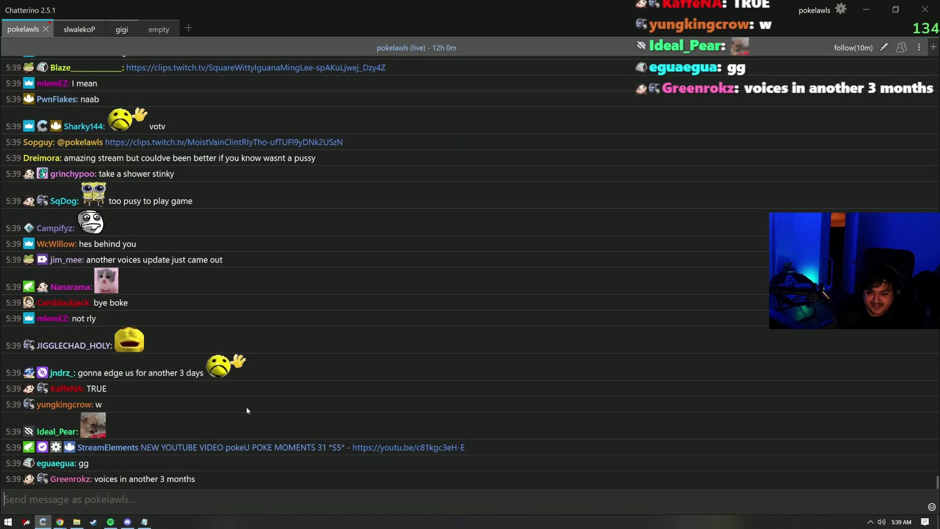
pyautogui.click(216, 140)
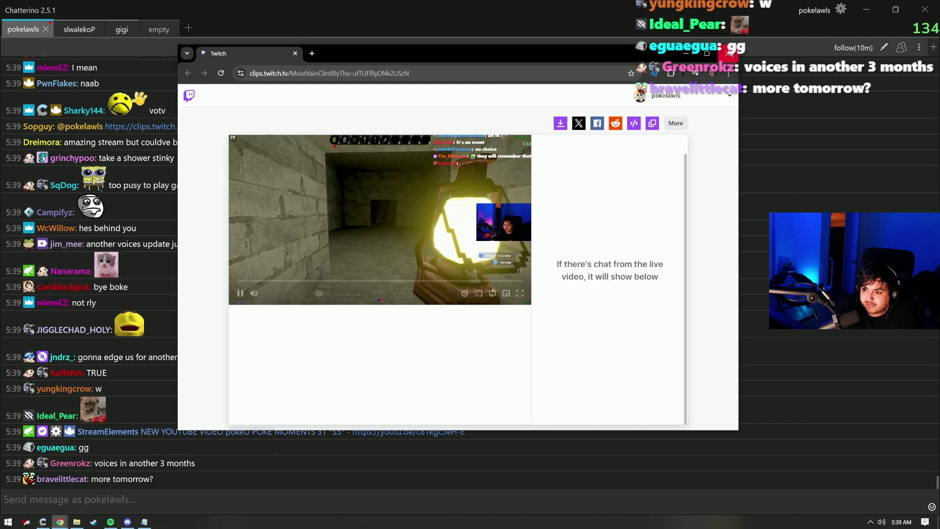
# - Leave the clip, bring up Chrome, dismiss the empty tab, and switch to the Voices of the Void page
pyautogui.click(727, 53)
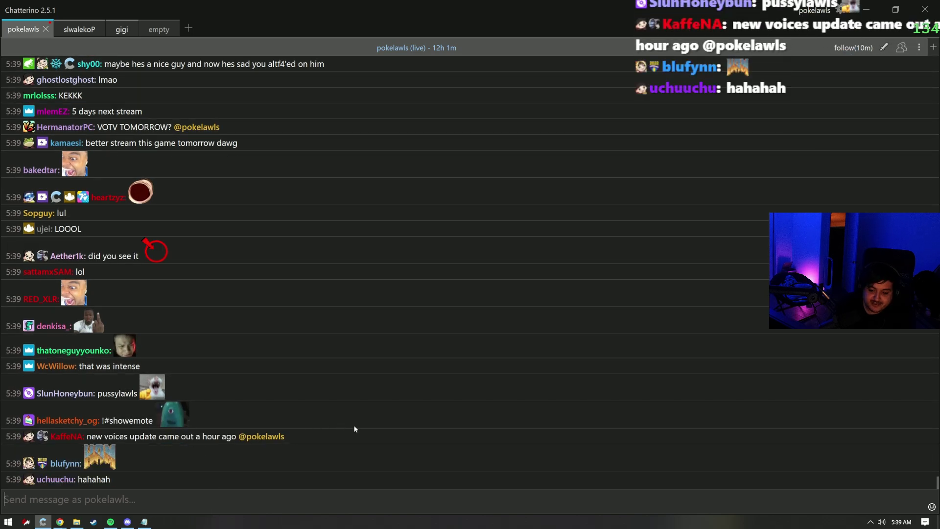
pyautogui.click(86, 500)
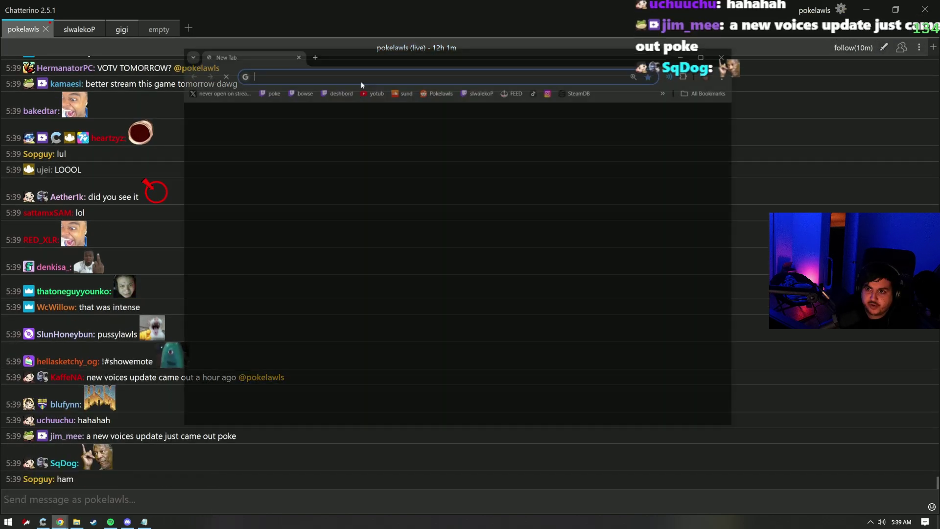
pyautogui.hotkey('alt', 'F4')
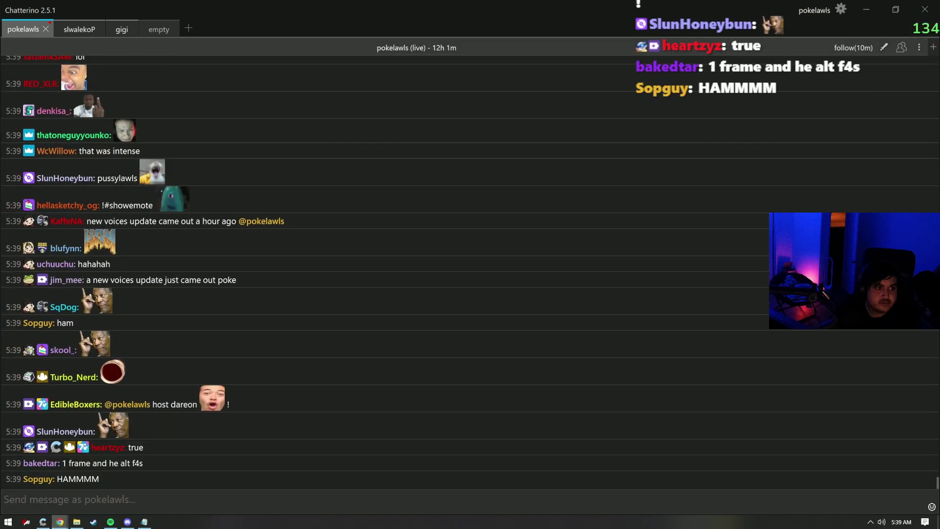
pyautogui.hotkey('alt', 'Tab')
pyautogui.scroll(-5, 476, 236)
pyautogui.scroll(-5, 429, 266)
pyautogui.scroll(1, 410, 271)
pyautogui.scroll(1, 410, 270)
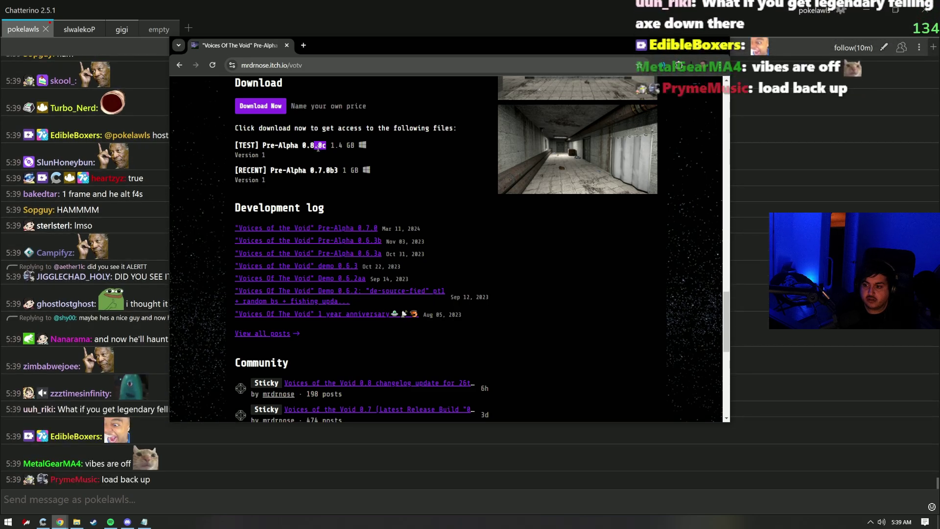
# - Download the [TEST] Pre-Alpha 0.8.0c build, skipping payment via 'No thanks, just take me to the downloads'
pyautogui.click(315, 150)
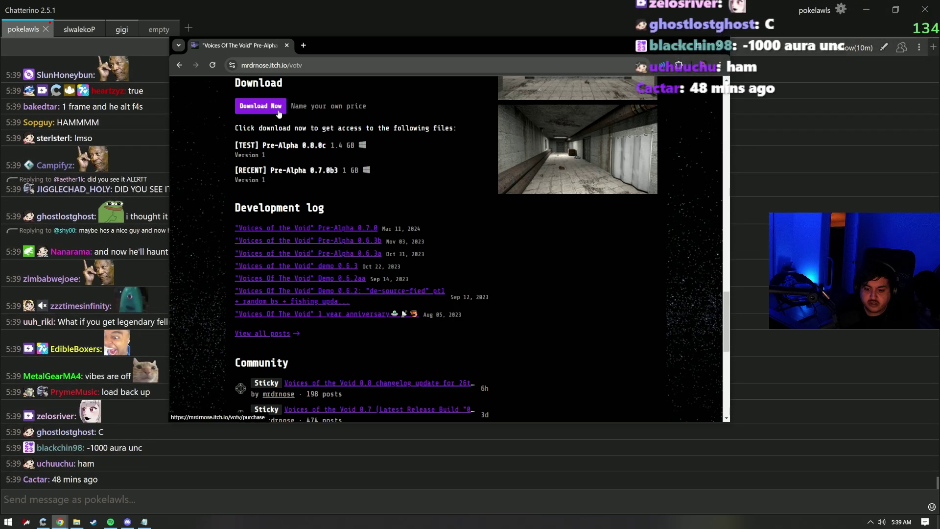
pyautogui.click(273, 107)
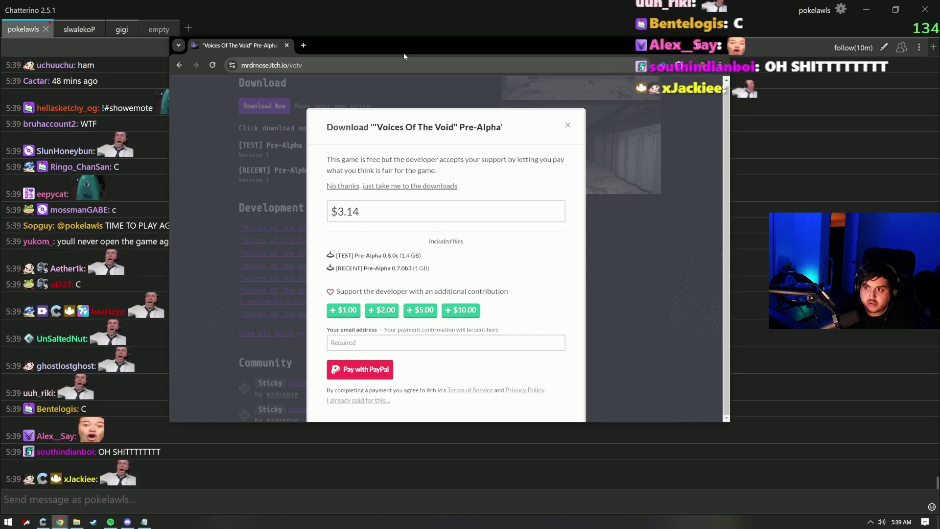
pyautogui.click(391, 185)
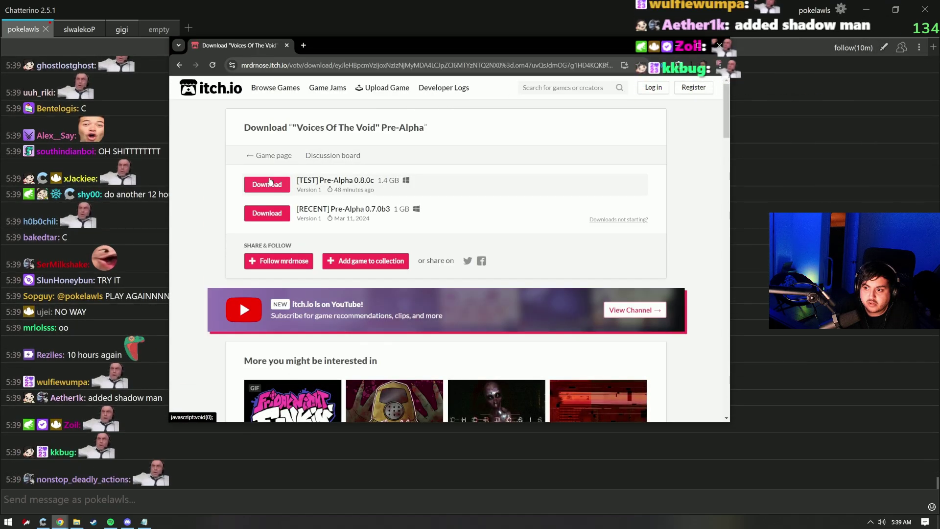
pyautogui.click(267, 184)
pyautogui.click(205, 181)
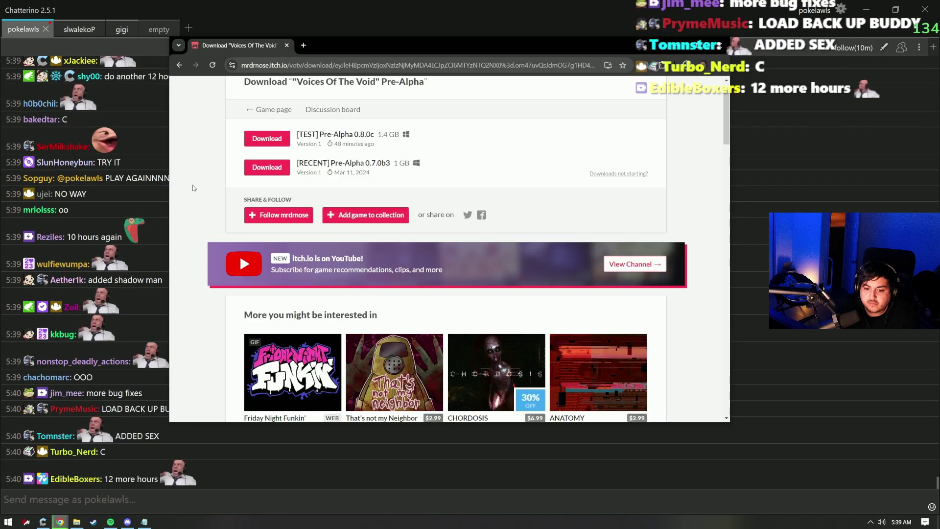
# - Go back to the game's main page, check the game folder in File Explorer, then close it
pyautogui.hotkey('alt', 'Left')
pyautogui.moveTo(323, 45); pyautogui.dragTo(366, 42)
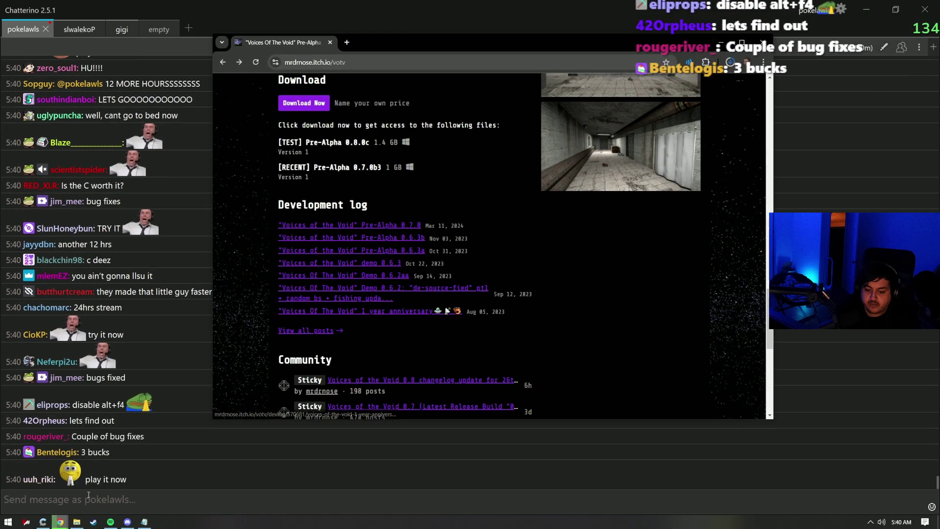
pyautogui.hotkey('alt', 'Tab')
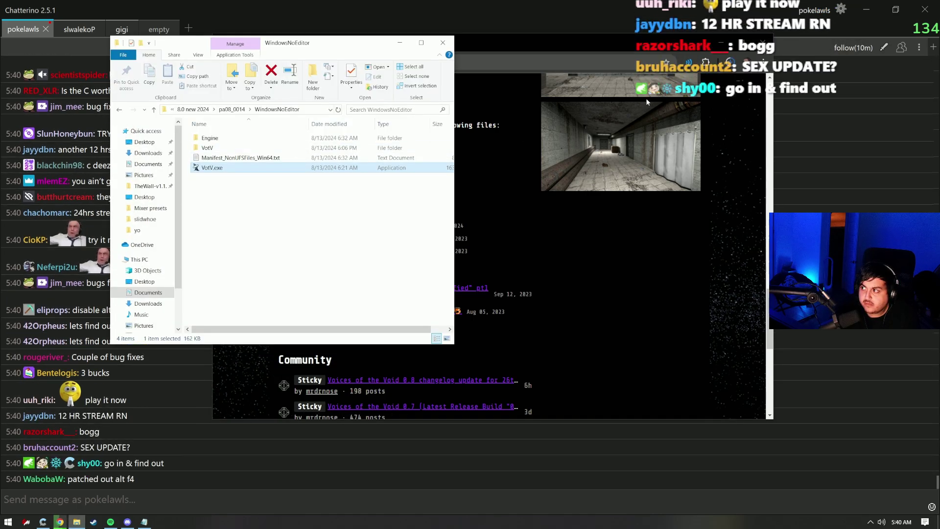
pyautogui.moveTo(375, 49); pyautogui.dragTo(407, 47)
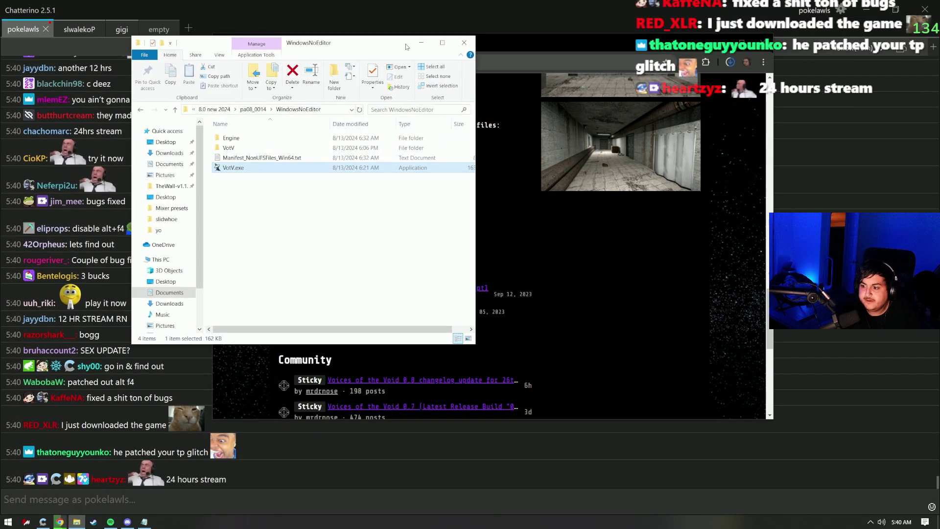
pyautogui.click(414, 45)
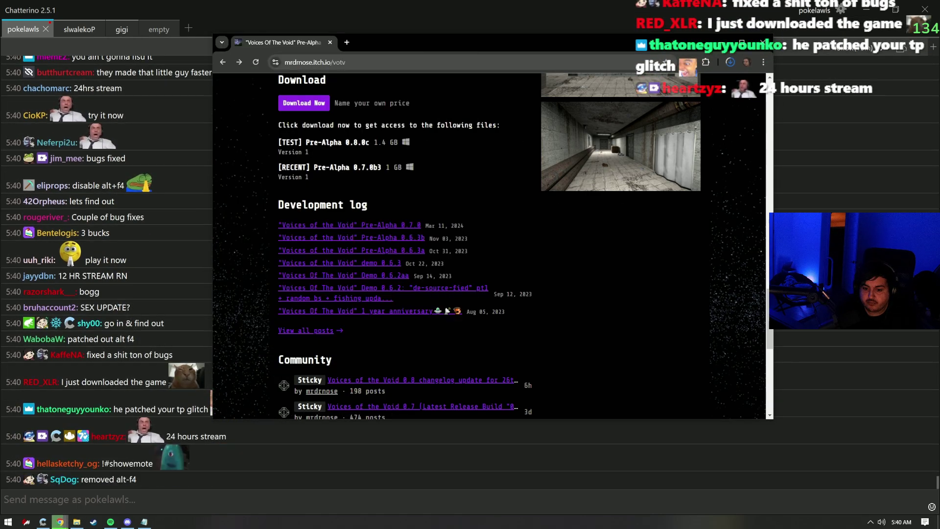
# - Bring Chatterino's pokelawls chat to the front and focus its message box
pyautogui.click(162, 231)
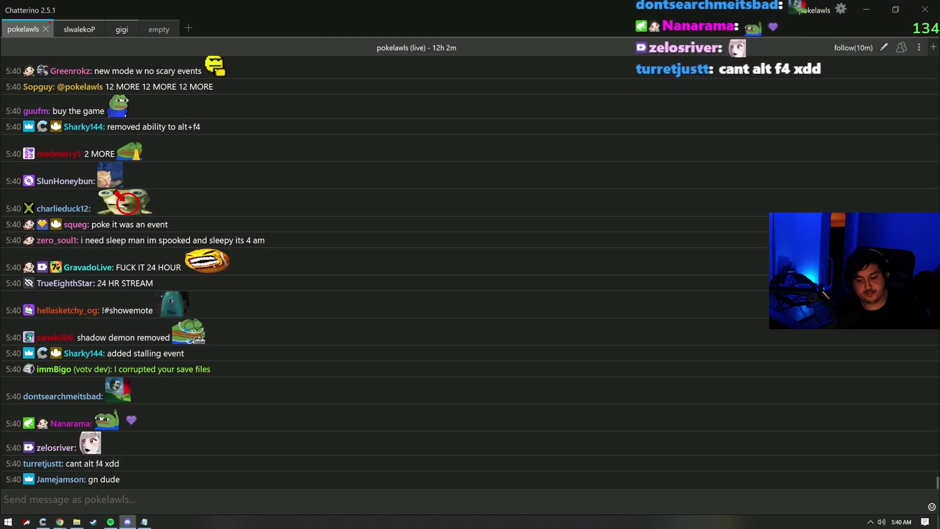
pyautogui.click(364, 368)
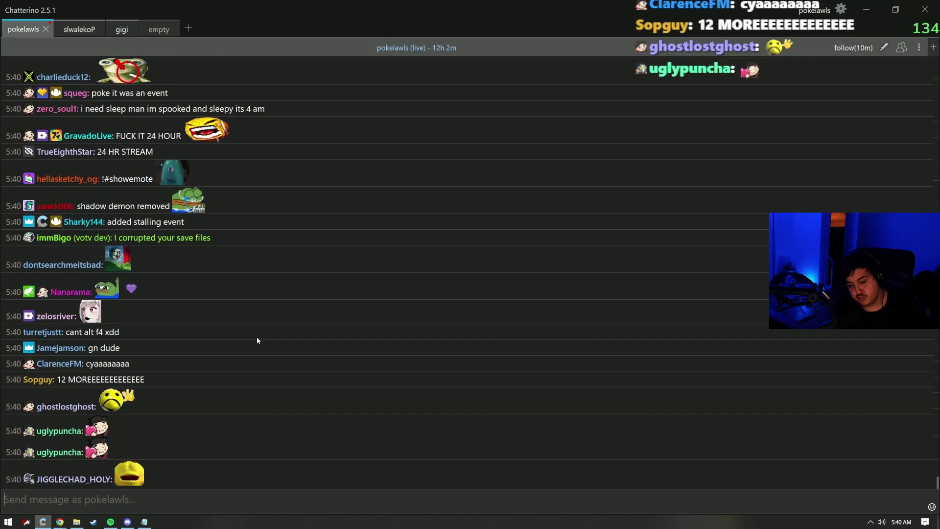